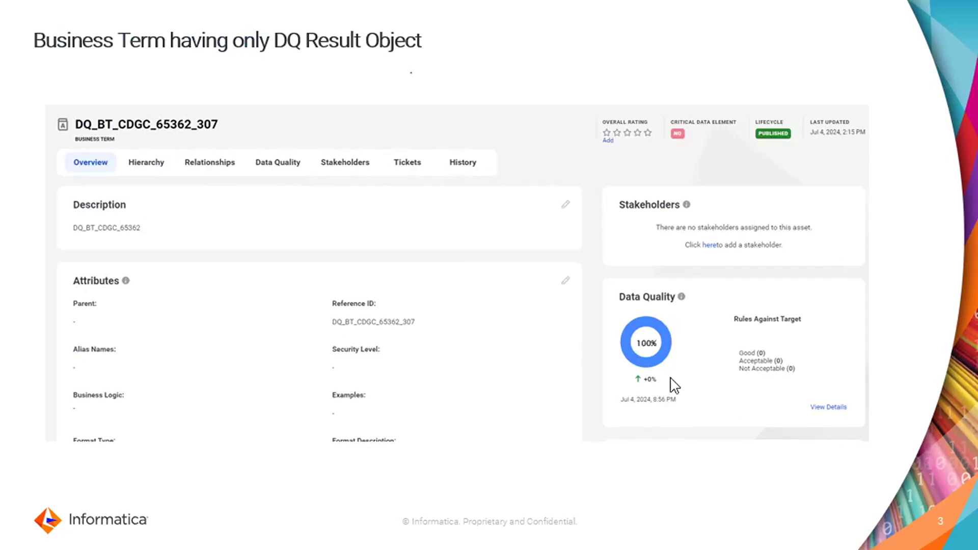
Step: Advance the slides to slide 4 with the parent-child relationship and DQ Result Object screenshots
scroll(447, 334, down, 1)
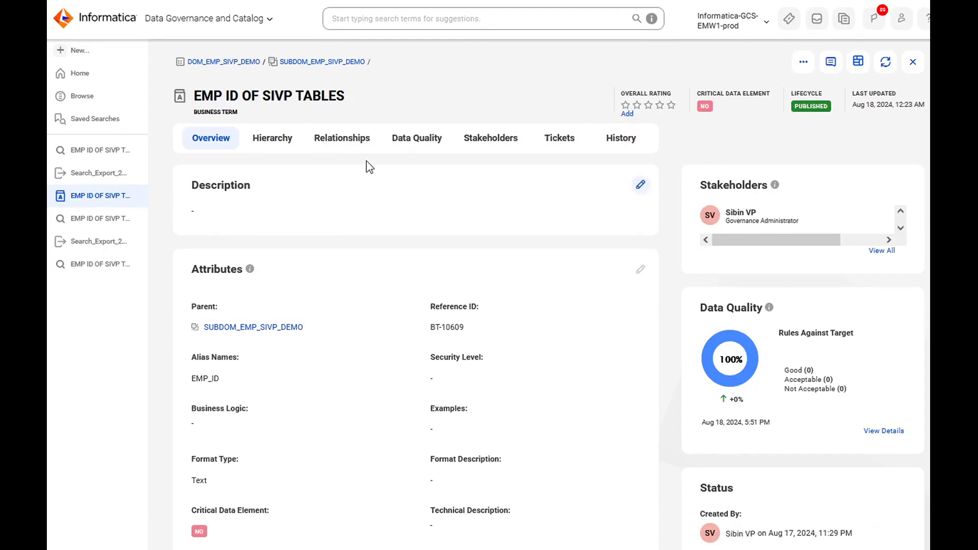
Step: Search the catalog for 'EMP ID OF SIVP TABLES' to bring up its business term
mouse_move(223, 110)
click(375, 18)
text(EMP ID OF SIVP TABLES)
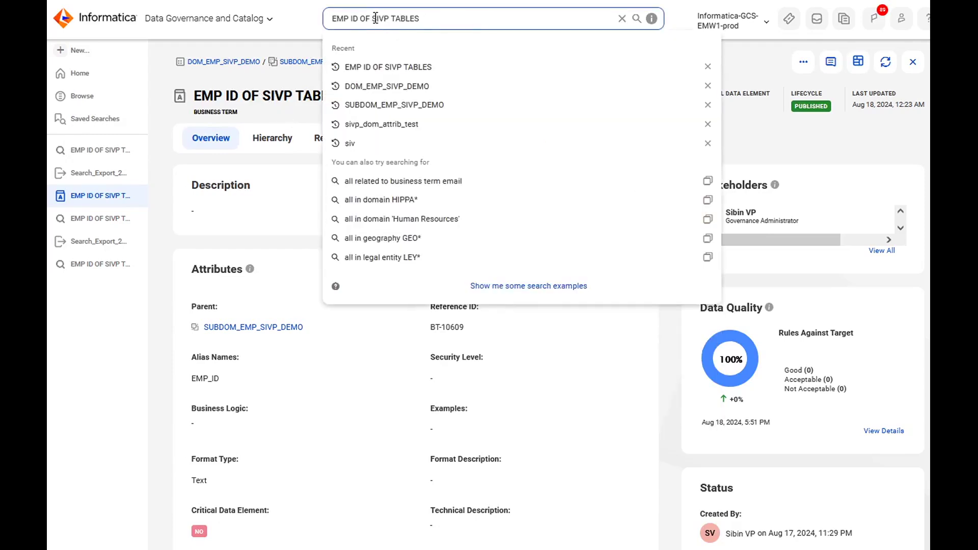
key(Return)
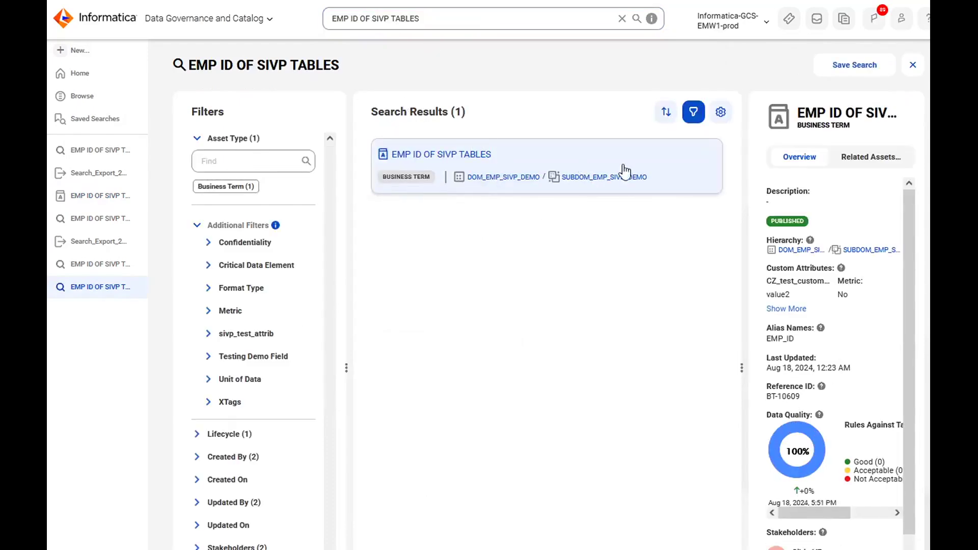
Step: Export the EMP ID OF SIVP TABLES search results through the Export Assets dialog
click(721, 113)
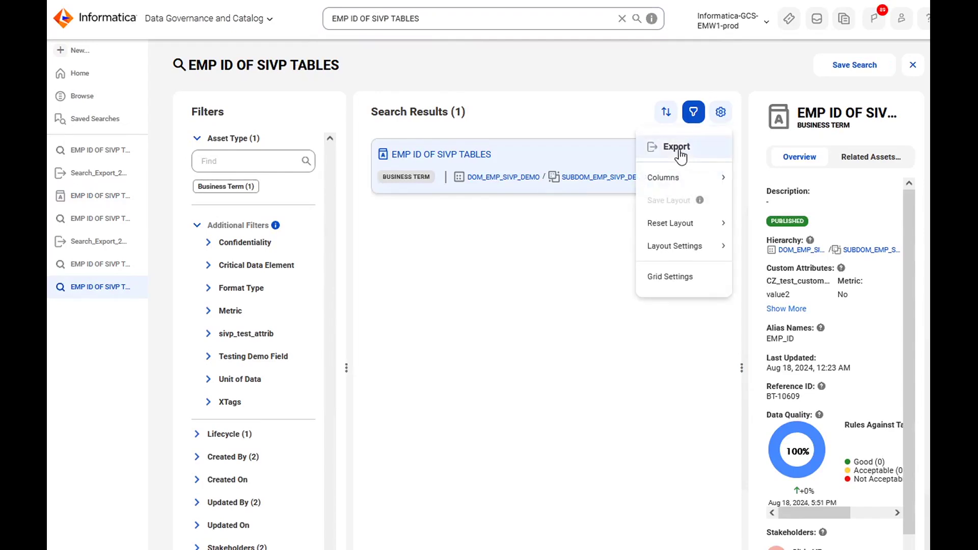
click(677, 148)
click(543, 407)
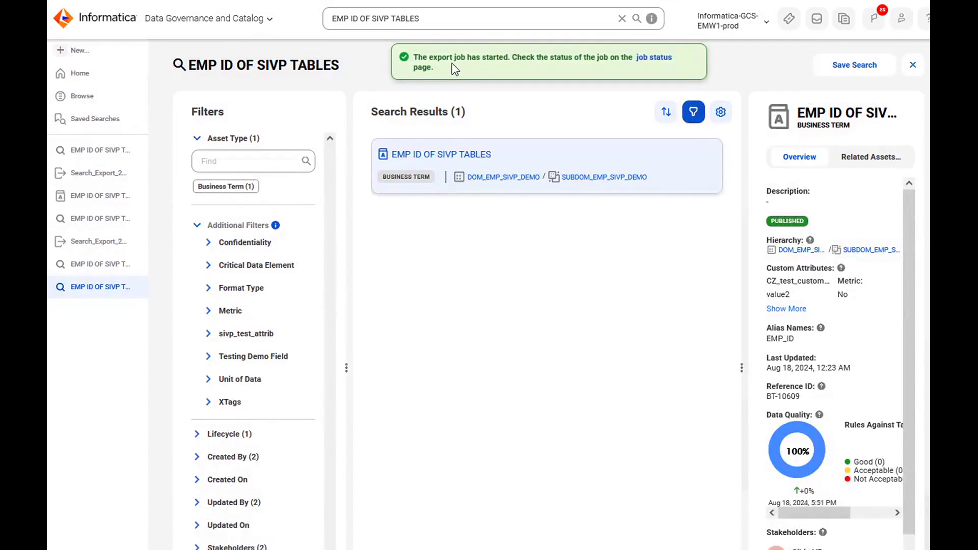
Step: Download Search_Export_2024_08_18_234209.xlsx from the completed export job
click(659, 64)
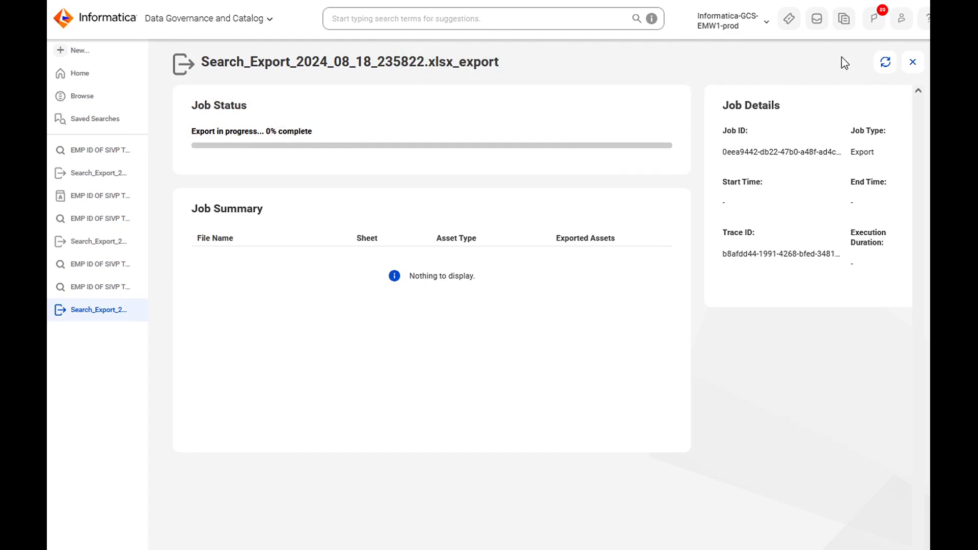
click(92, 244)
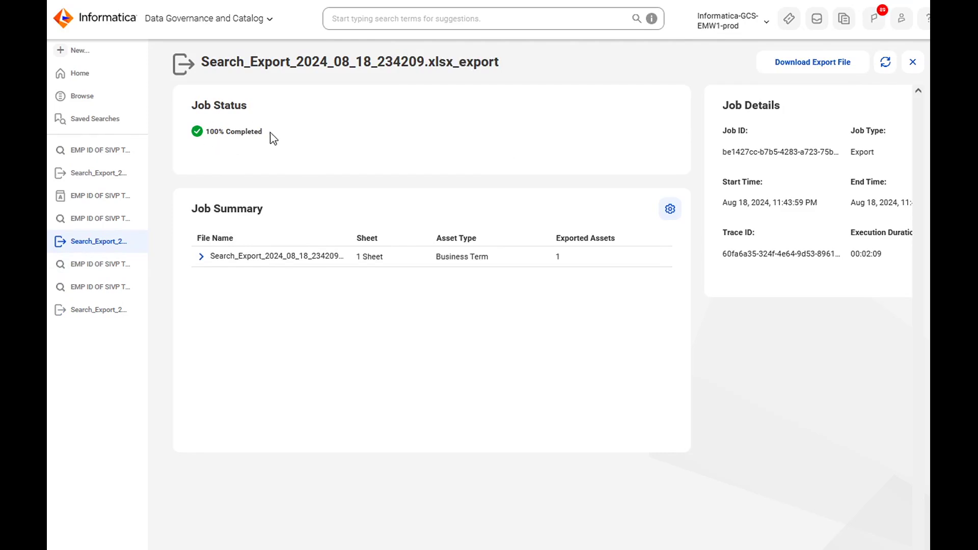
click(820, 65)
Step: Review the Business Term sheet's columns A through AT in Excel
key(alt+Tab)
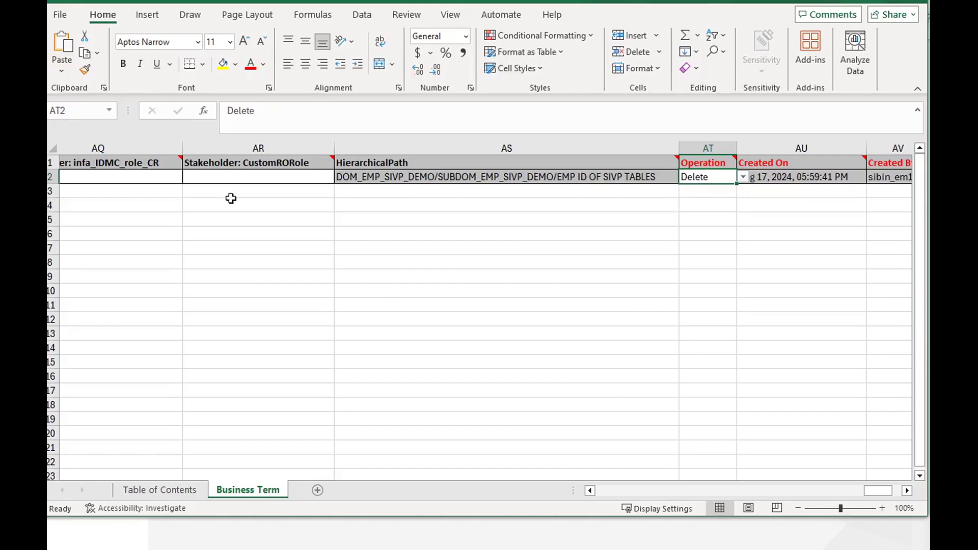
drag(877, 490, 599, 490)
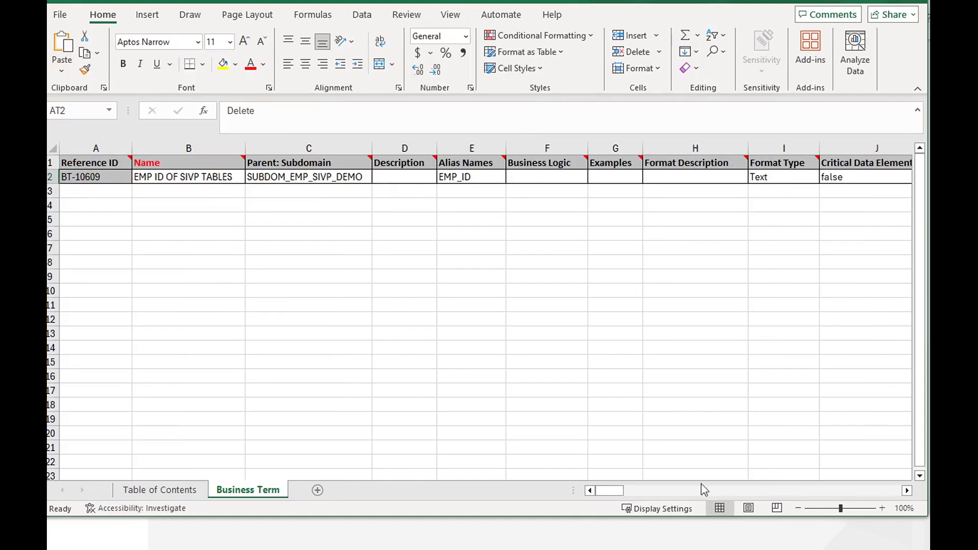
drag(614, 492, 895, 506)
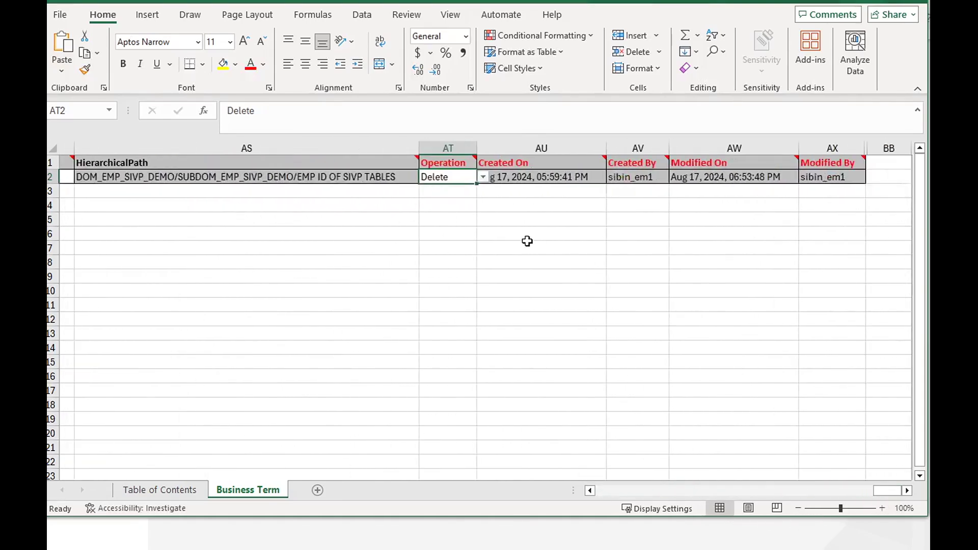
Step: Choose Delete from the Operation dropdown in cell AT2 for EMP ID OF SIVP TABLES
click(447, 163)
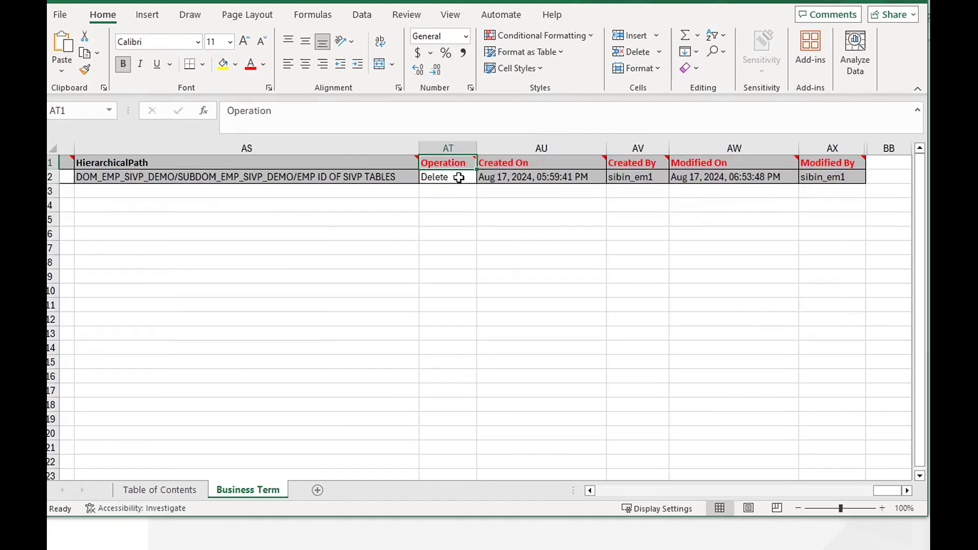
click(459, 177)
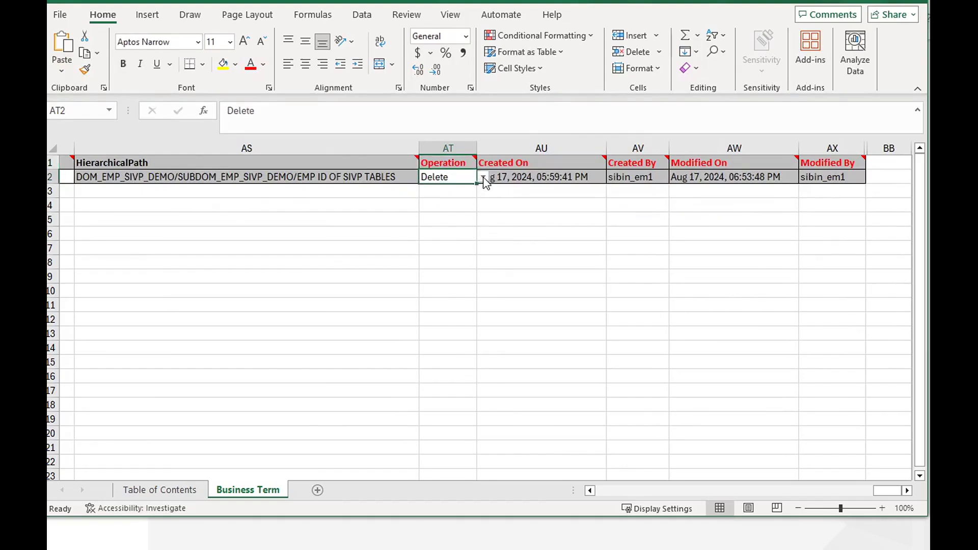
click(483, 178)
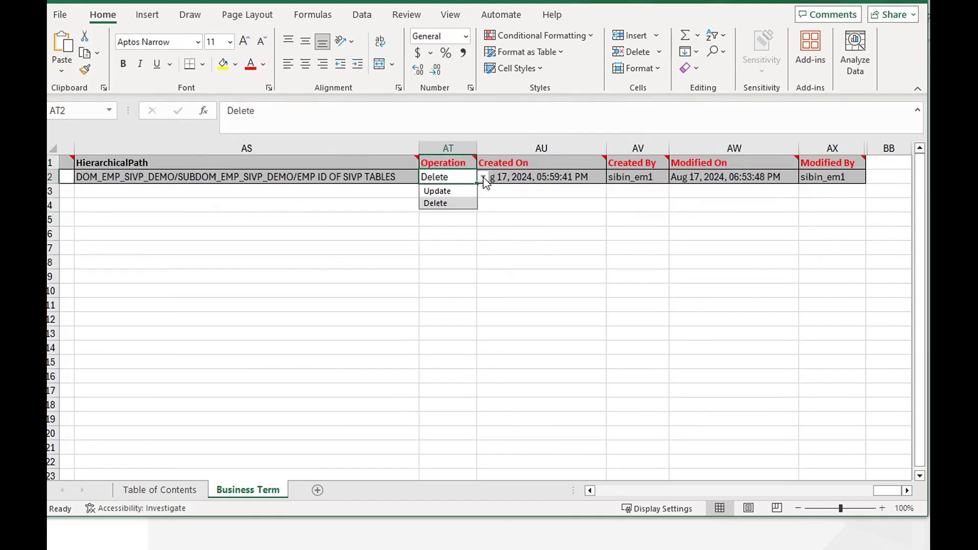
click(452, 202)
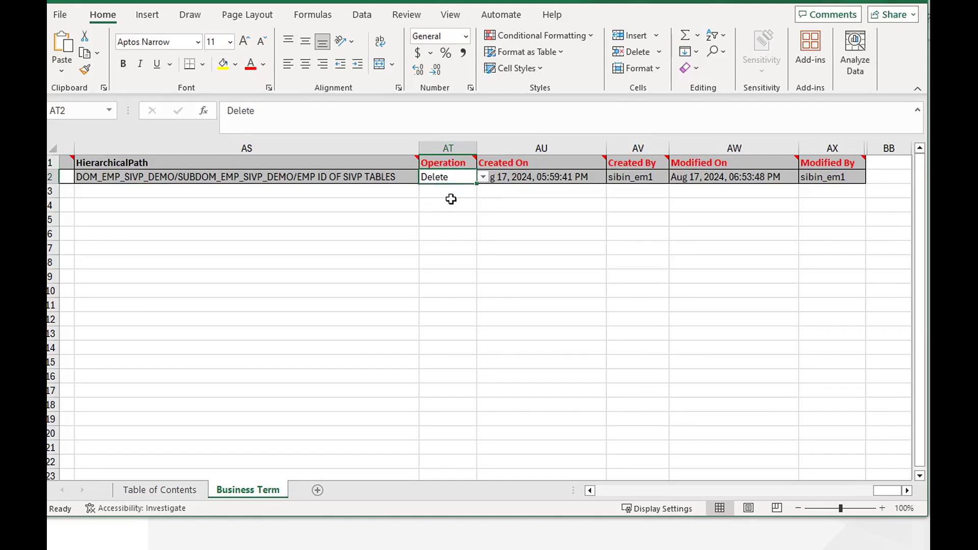
click(452, 201)
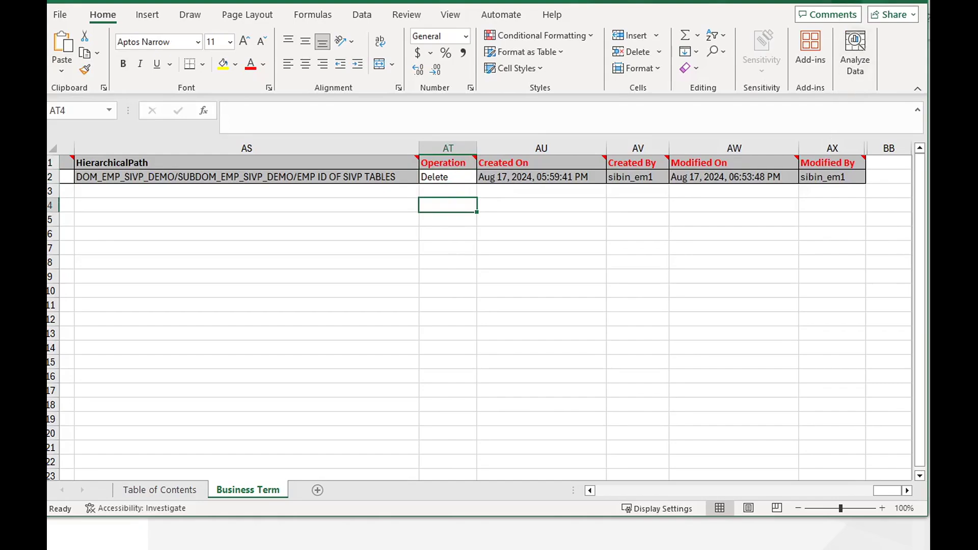
Step: Create a new asset import loaded with the edited Search_Export_2024_08_18_233848.xlsx file
click(862, 1)
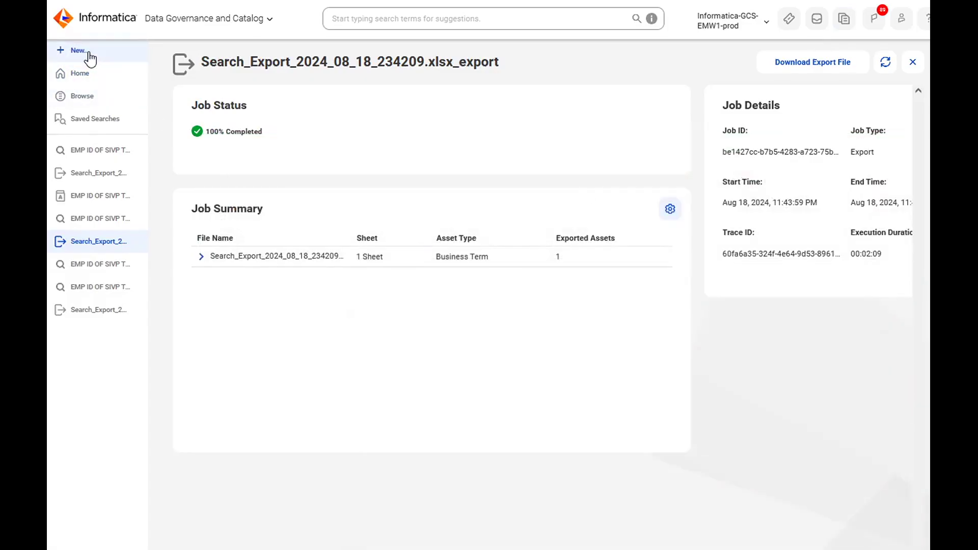
click(90, 59)
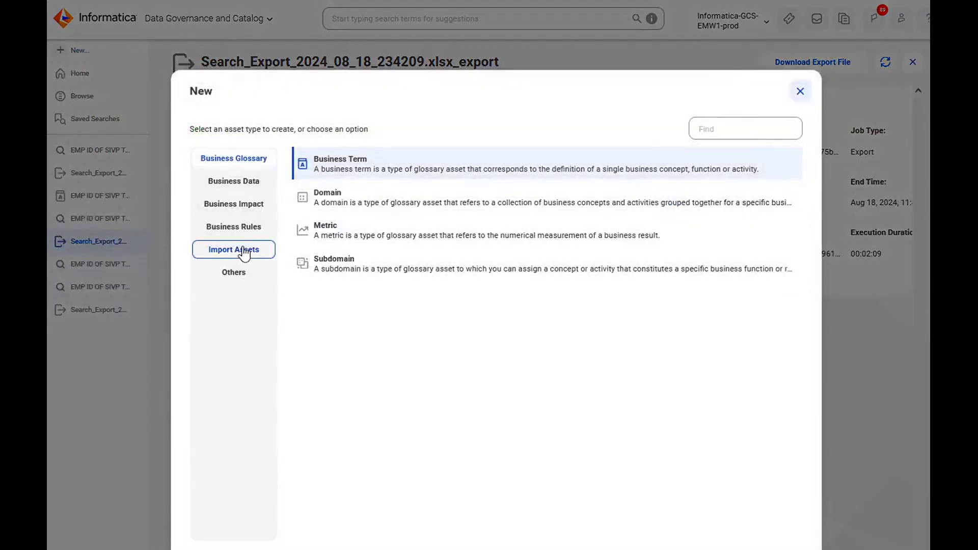
click(244, 253)
click(361, 200)
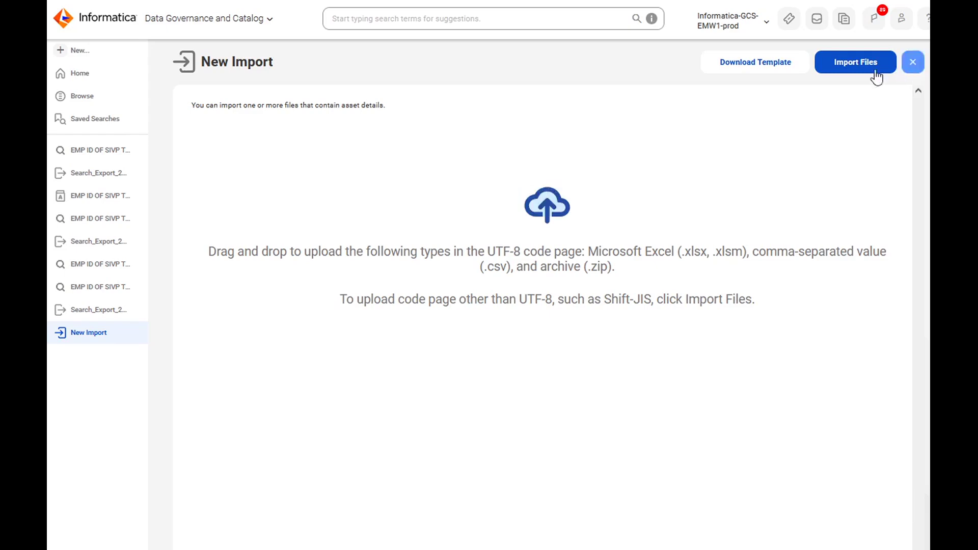
click(855, 63)
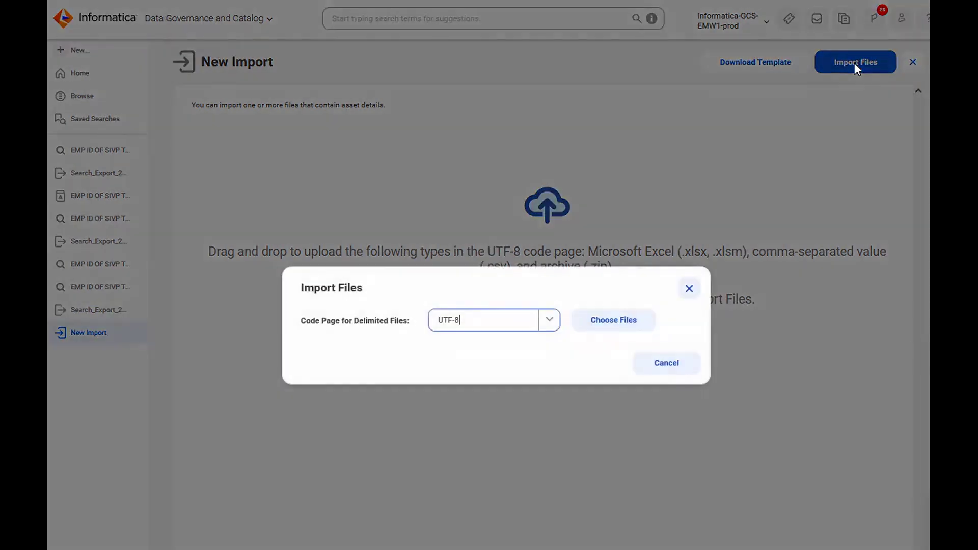
click(612, 330)
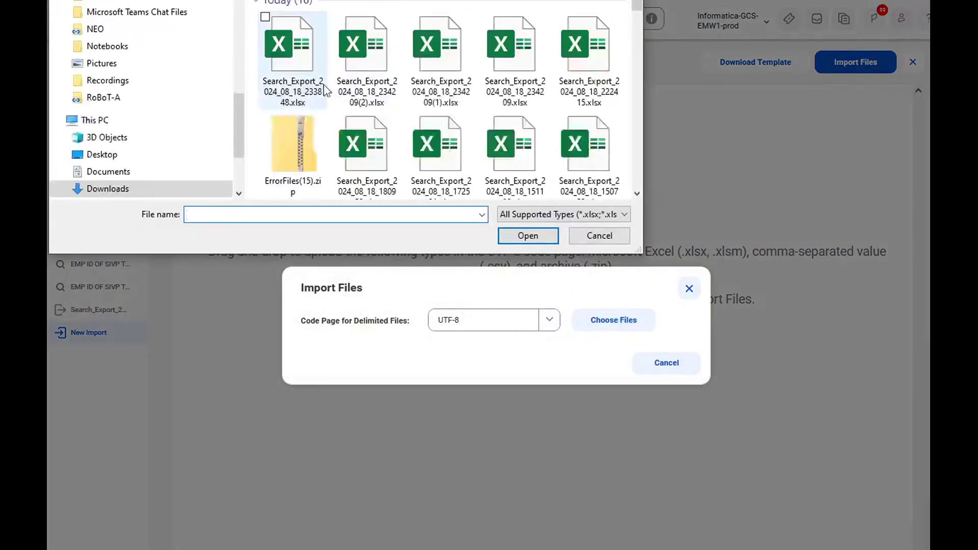
double_click(294, 63)
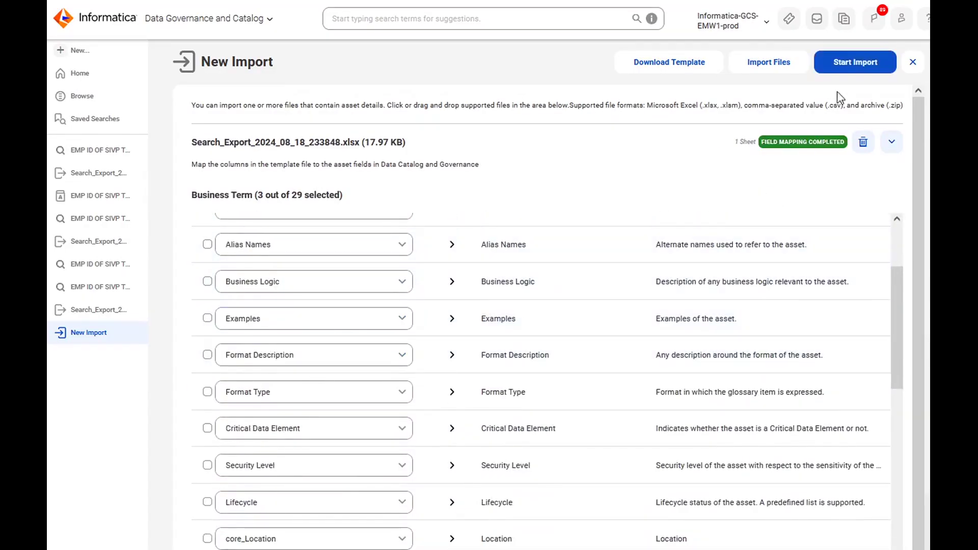
Step: Start the import with error handling set to 'Skip errors and warnings'
click(858, 65)
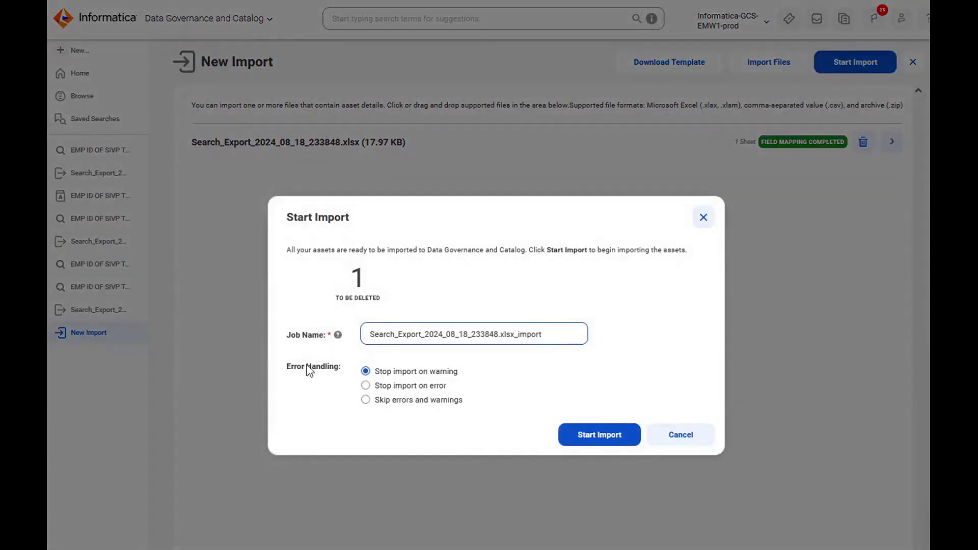
click(366, 400)
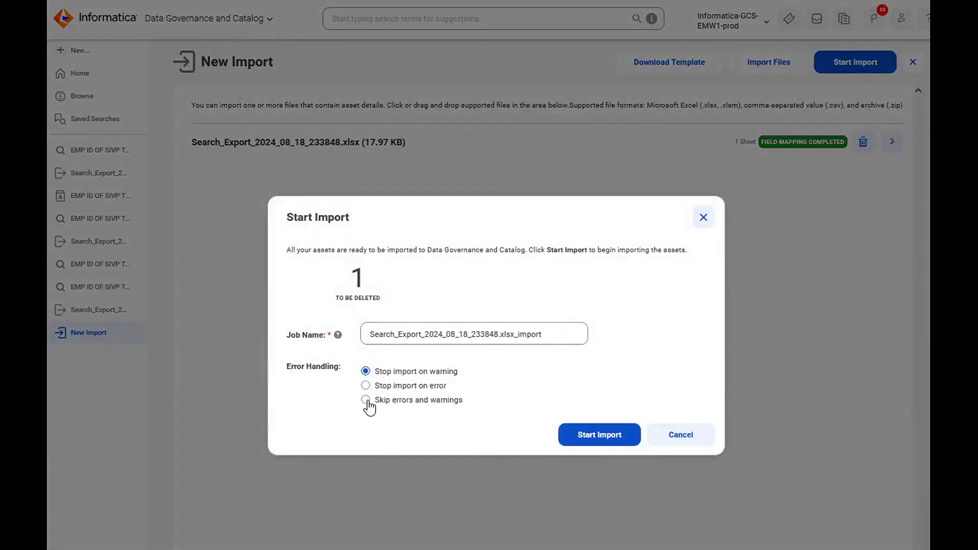
click(601, 439)
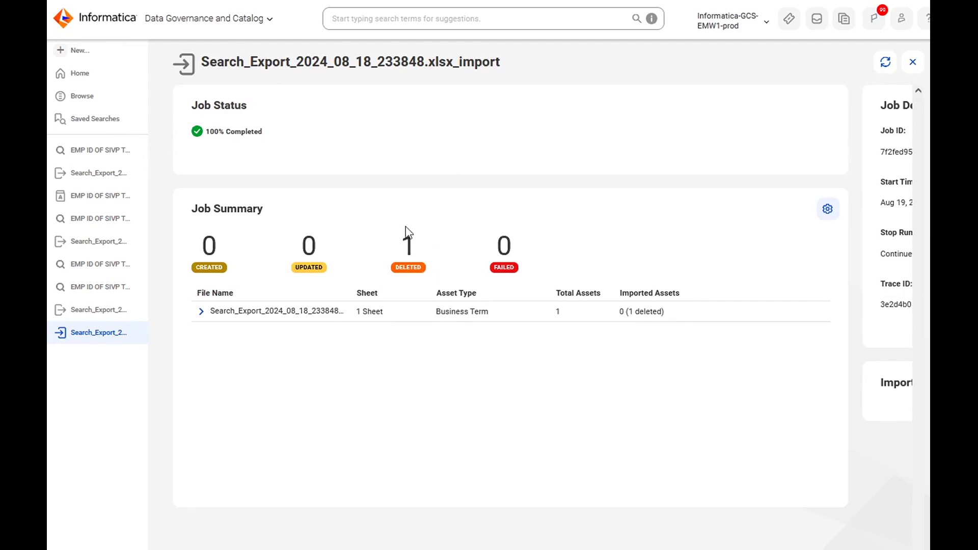
Step: Refresh the EMP ID OF SIVP TABLES page, which now shows asset not found
click(94, 201)
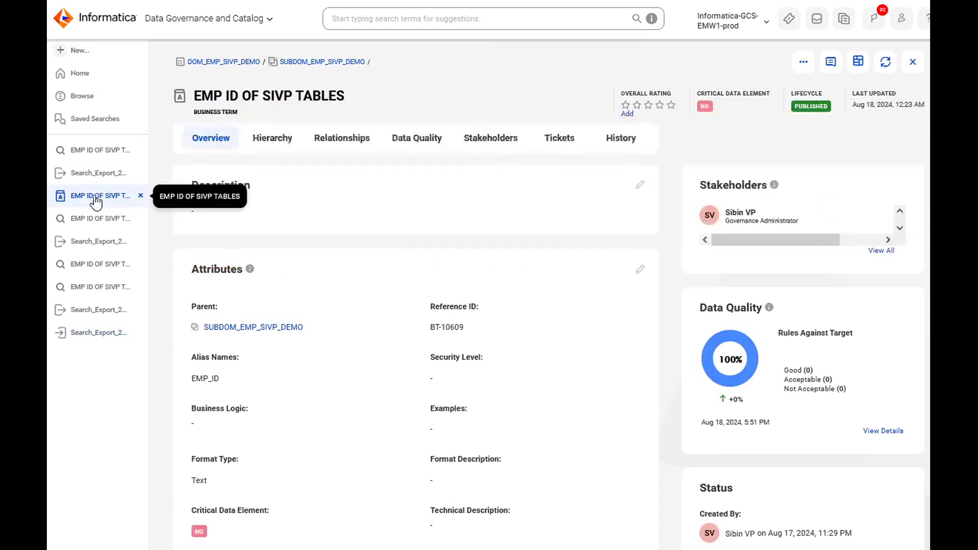
click(886, 63)
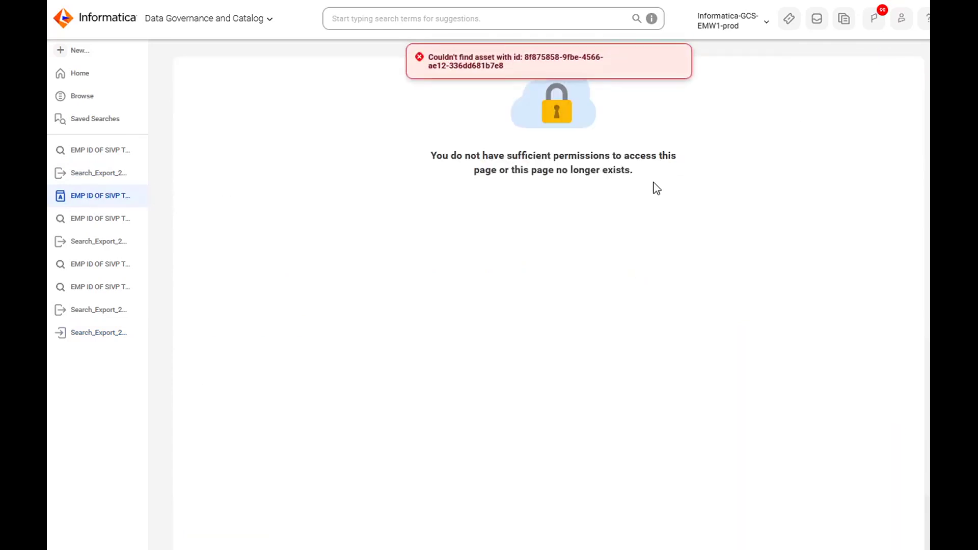